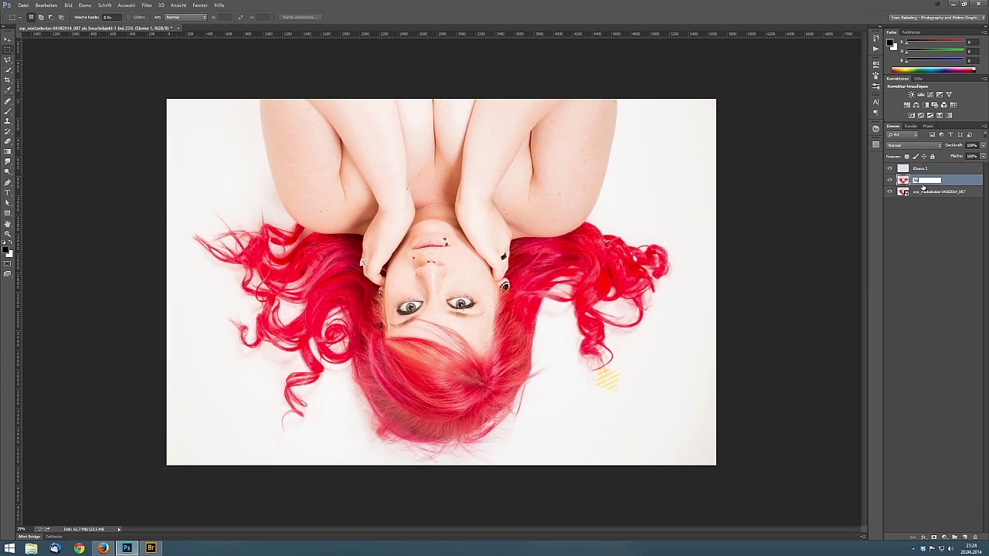
Step: Open Liquify and set the brush size and hardness for retouching
key("ctrl+shift+x")
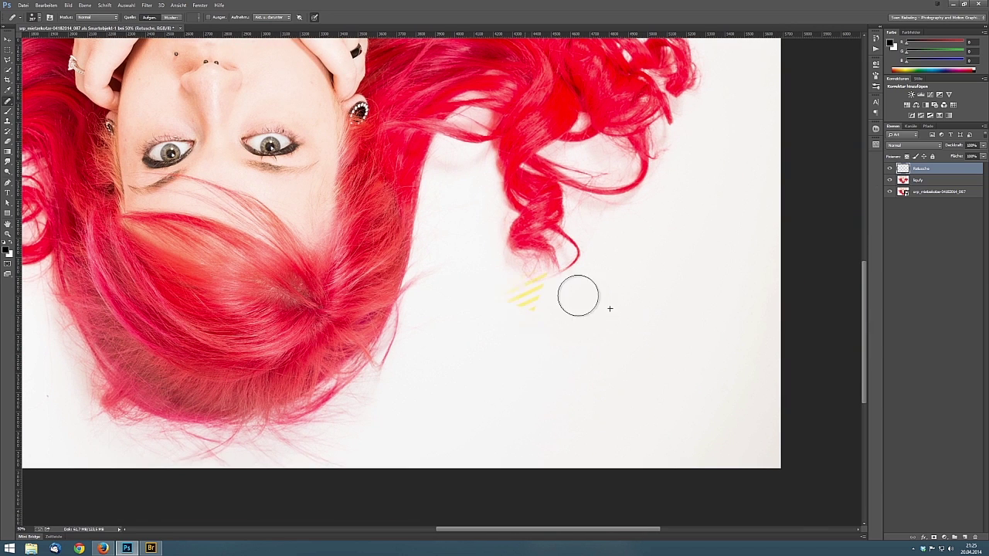
right_click(564, 265)
key("Escape")
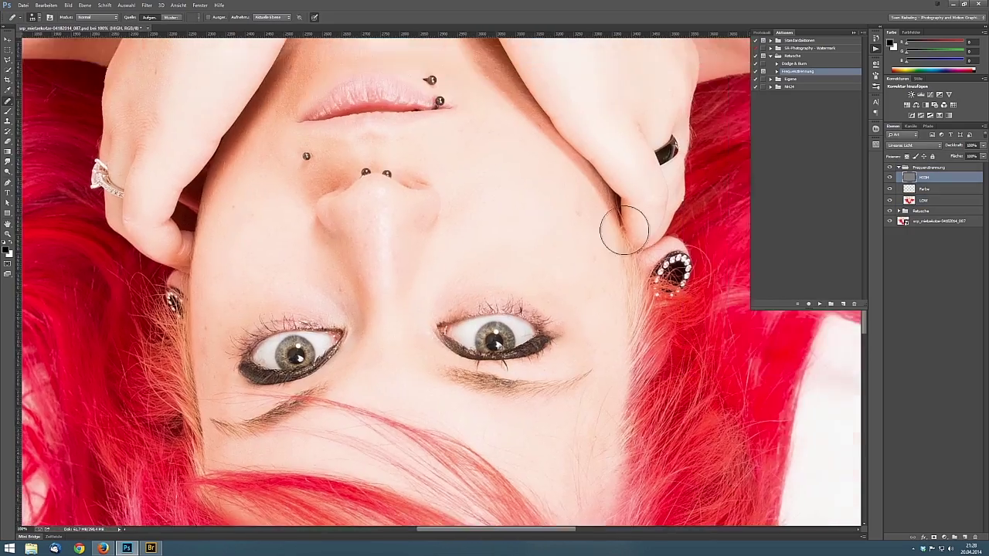
Step: Heal a facial blemish on the HIGH layer with the Spot Healing Brush
scroll(608, 380, "down", 3)
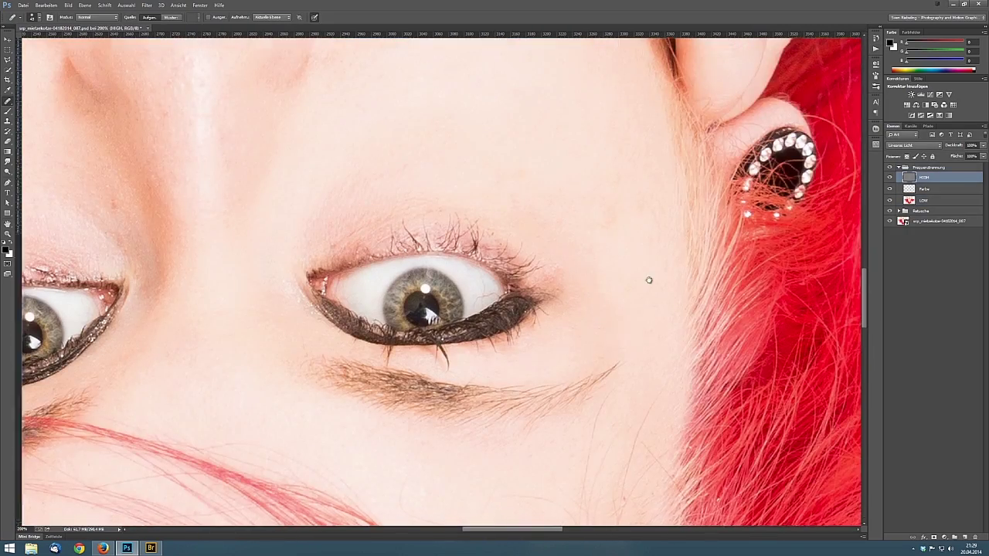
scroll(649, 280, "down", 3)
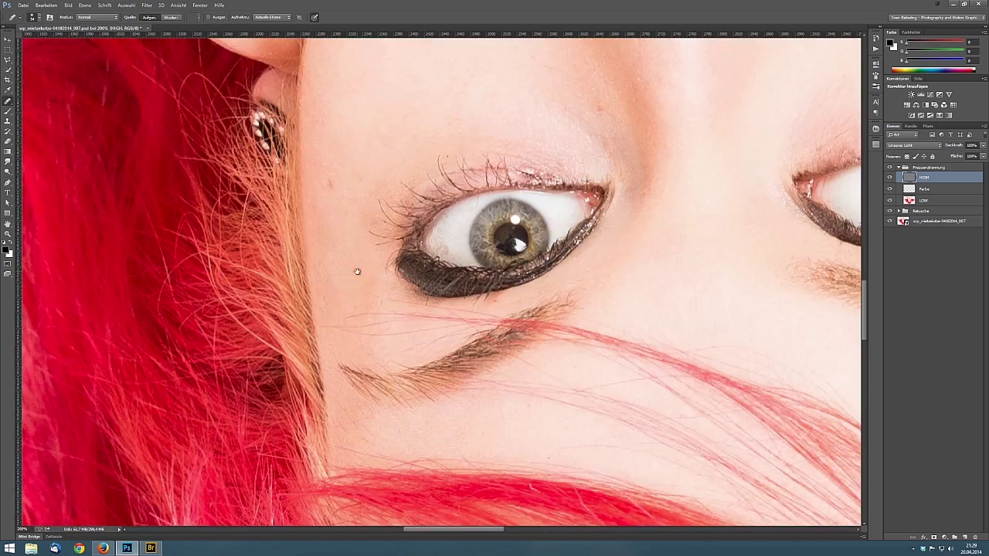
scroll(357, 271, "down", 2)
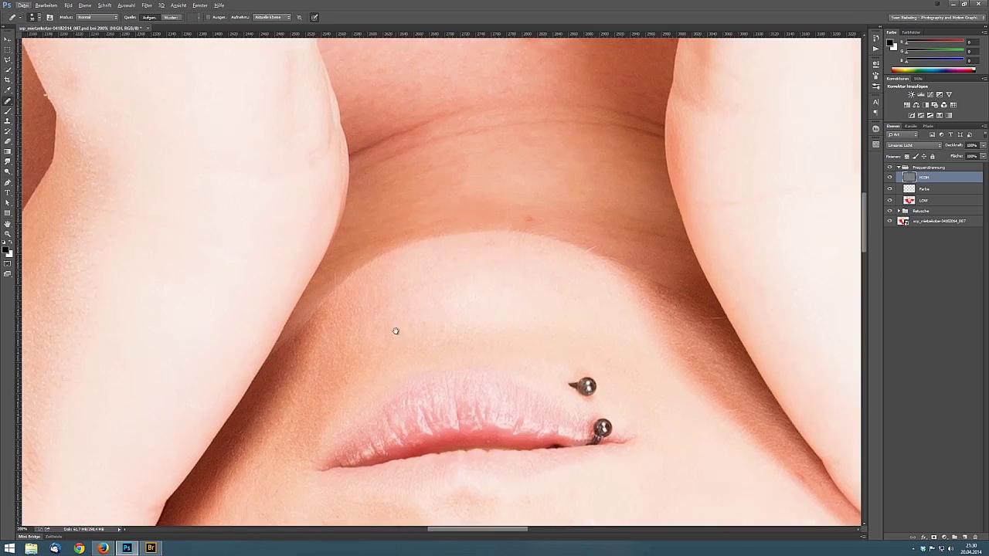
left_click(450, 273)
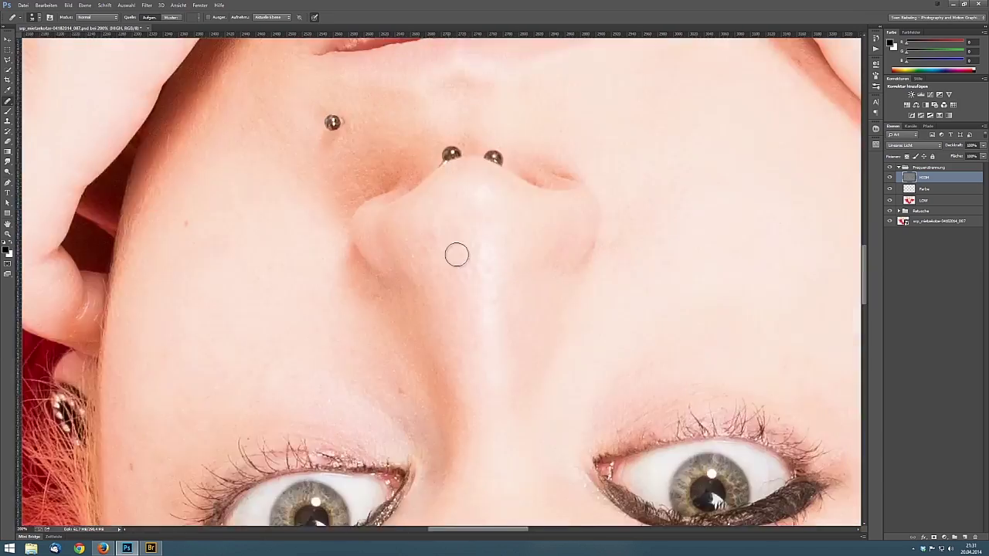
scroll(457, 254, "down", 5)
scroll(398, 395, "down", 3)
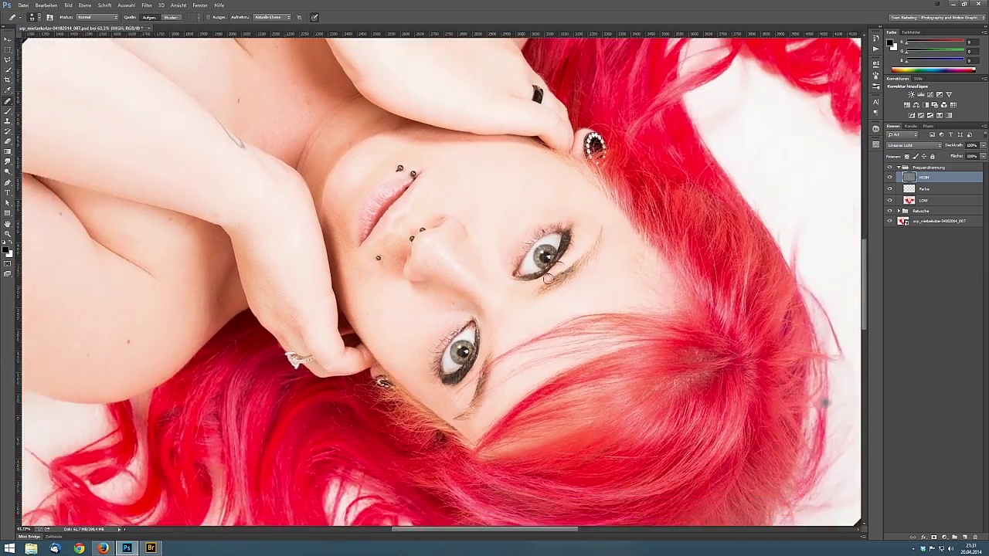
Step: Rotate the view upright and mirror it briefly to check the face
left_click_drag(542, 323, 401, 343)
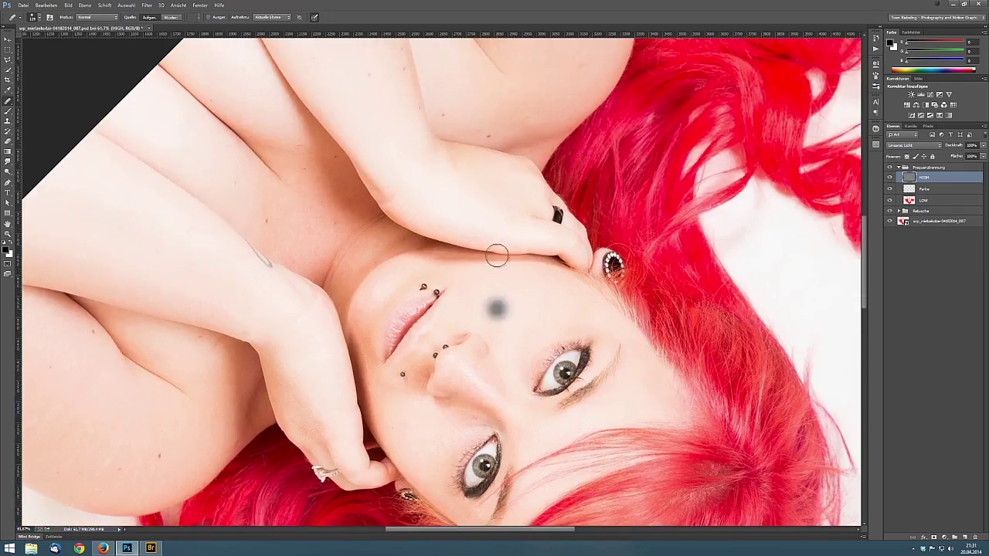
scroll(554, 254, "up", 5)
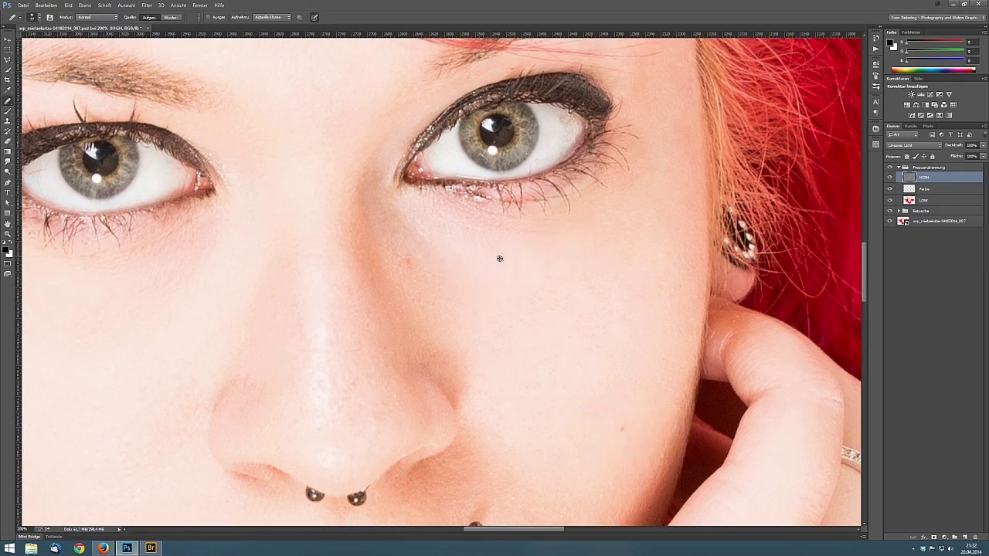
key("ctrl+alt+h")
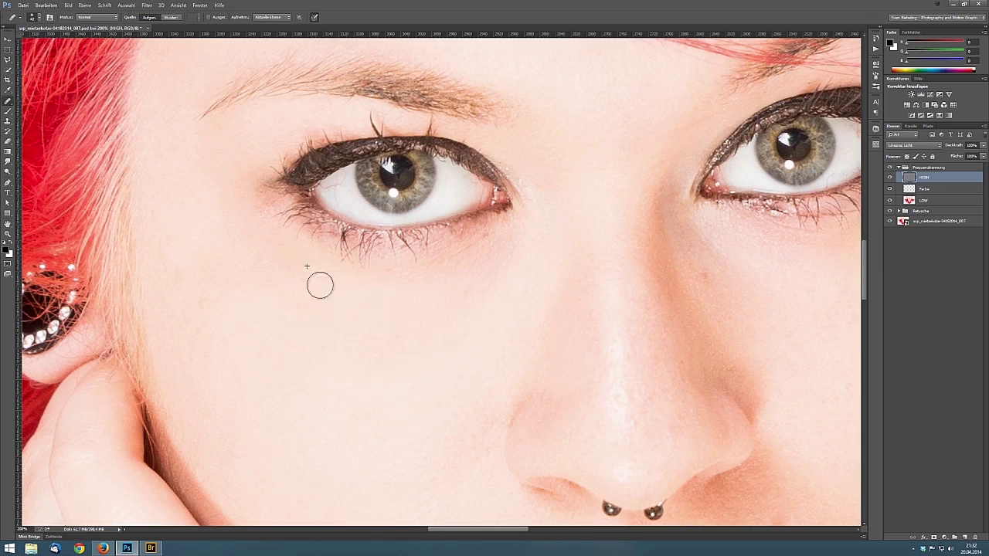
scroll(316, 263, "up", 5)
key("ctrl+alt+h")
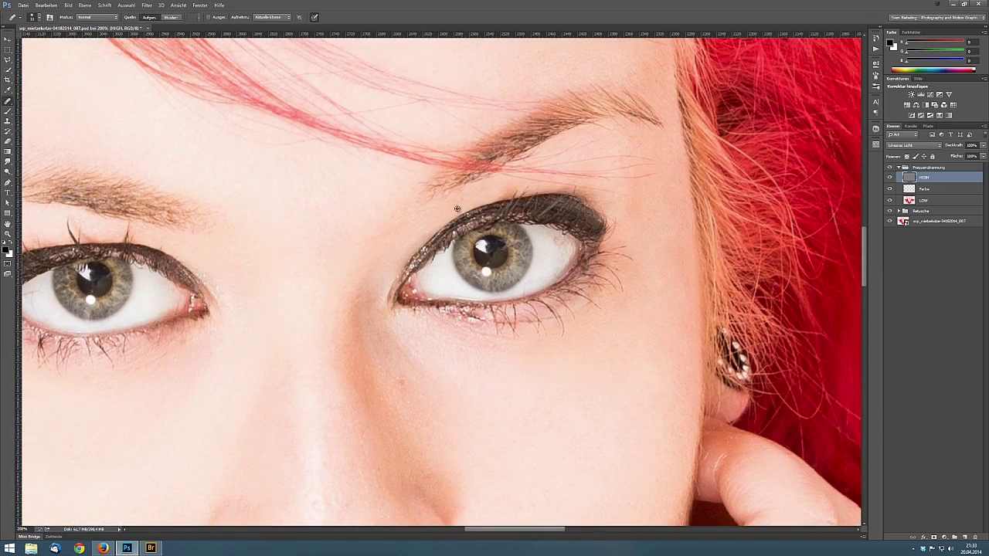
scroll(514, 411, "down", 5)
scroll(549, 205, "down", 2)
scroll(370, 379, "down", 5)
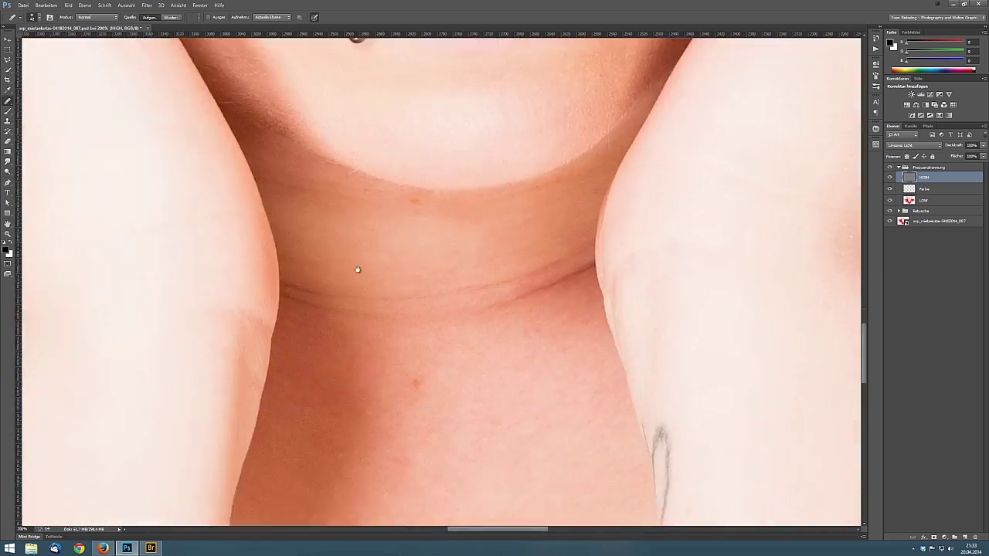
scroll(360, 269, "down", 3)
scroll(535, 264, "down", 5)
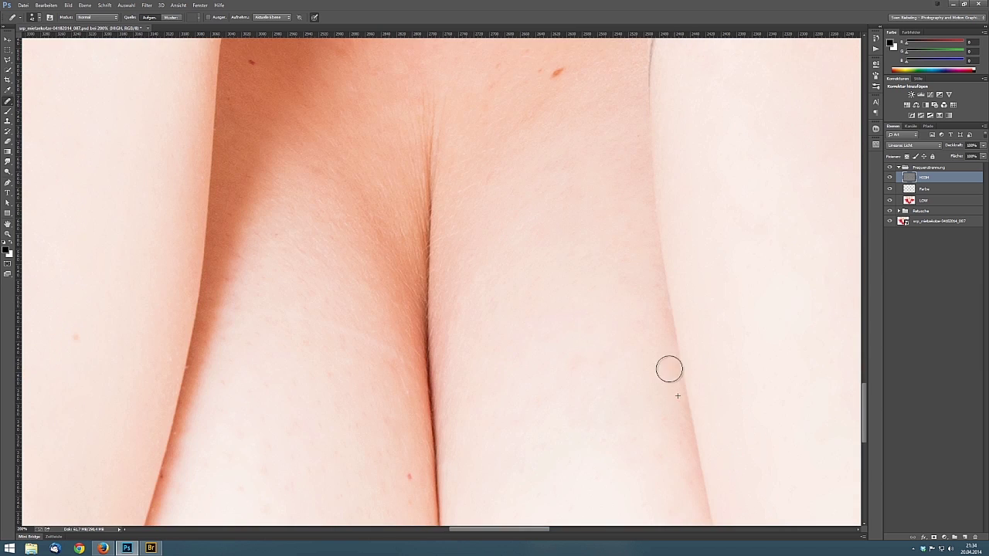
scroll(393, 353, "down", 2)
scroll(366, 389, "up", 1)
scroll(397, 376, "down", 2)
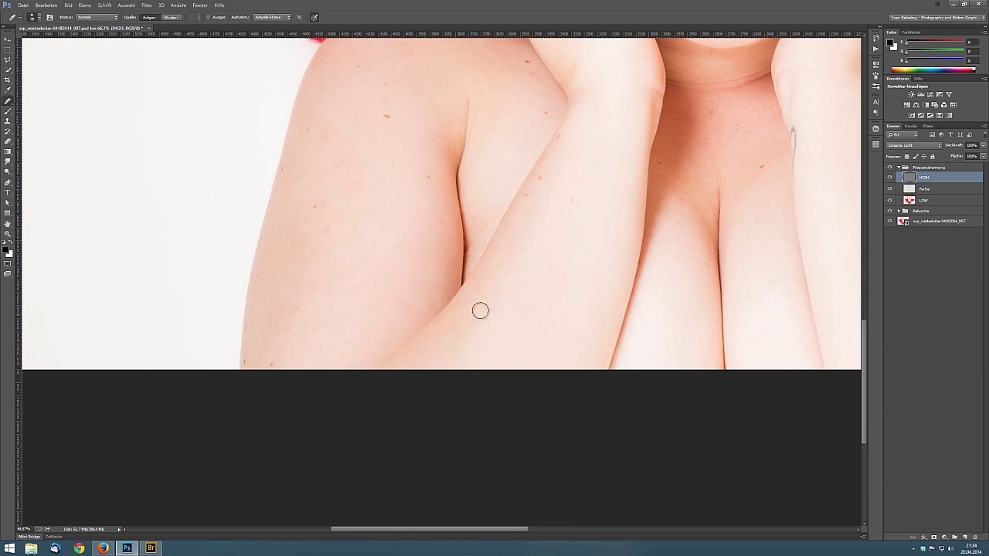
scroll(364, 199, "up", 3)
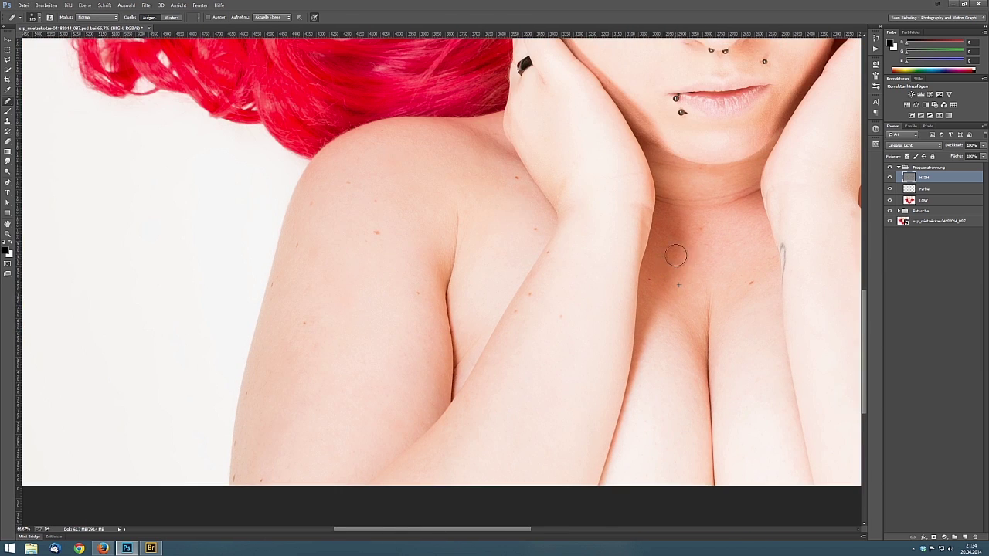
scroll(676, 256, "right", 5)
Step: Heal the spots on the arm and right shoulder on HIGH
left_click(782, 381)
scroll(534, 214, "up", 2)
left_click(558, 357)
scroll(559, 357, "up", 3)
left_click(545, 364)
scroll(545, 364, "up", 3)
left_click(563, 205)
Step: Heal the remaining spots on the chest, arm and forehead
scroll(563, 205, "down", 3)
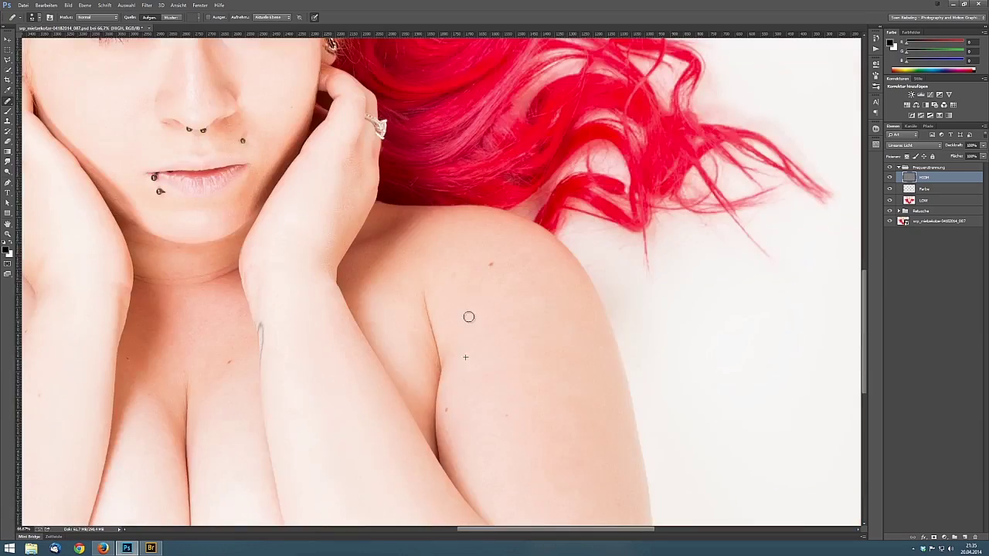
scroll(466, 316, "up", 1)
left_click(560, 324)
left_click(540, 295)
scroll(342, 353, "down", 2)
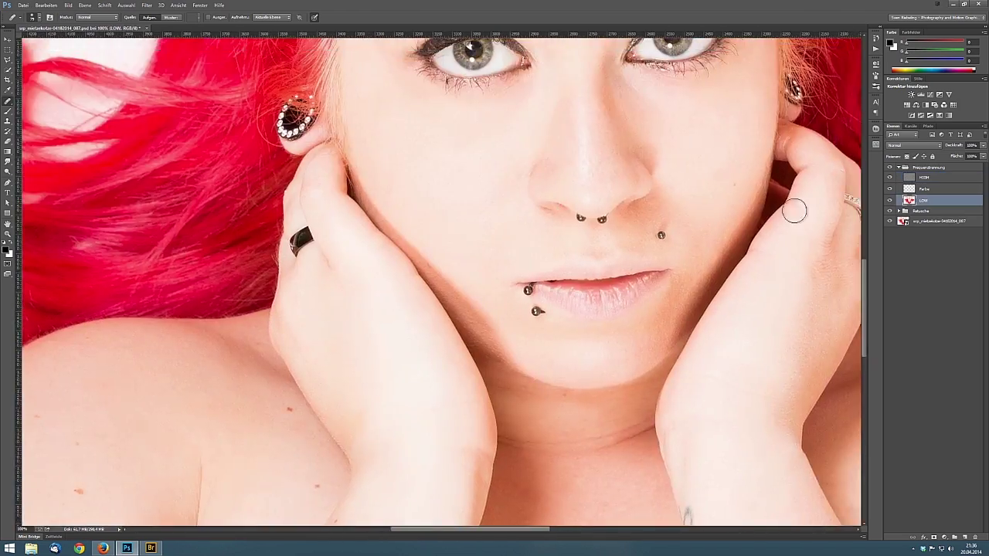
scroll(794, 210, "up", 2)
left_click(738, 267)
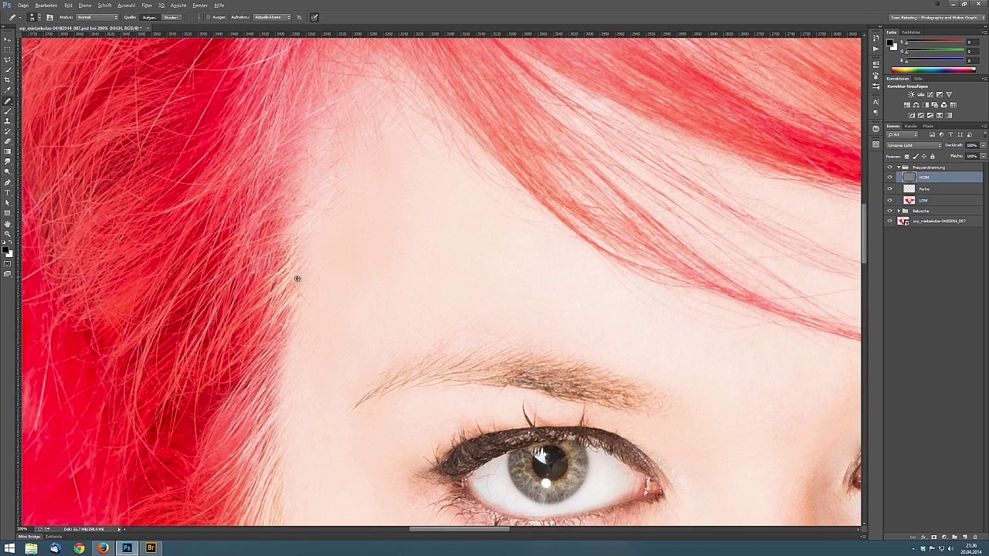
Step: Smooth a lassoed forehead skin patch on LOW with Gaussian Blur
key("l")
left_click_drag(361, 319, 355, 313)
key("ctrl+alt+f")
key("Return")
key("ctrl+d")
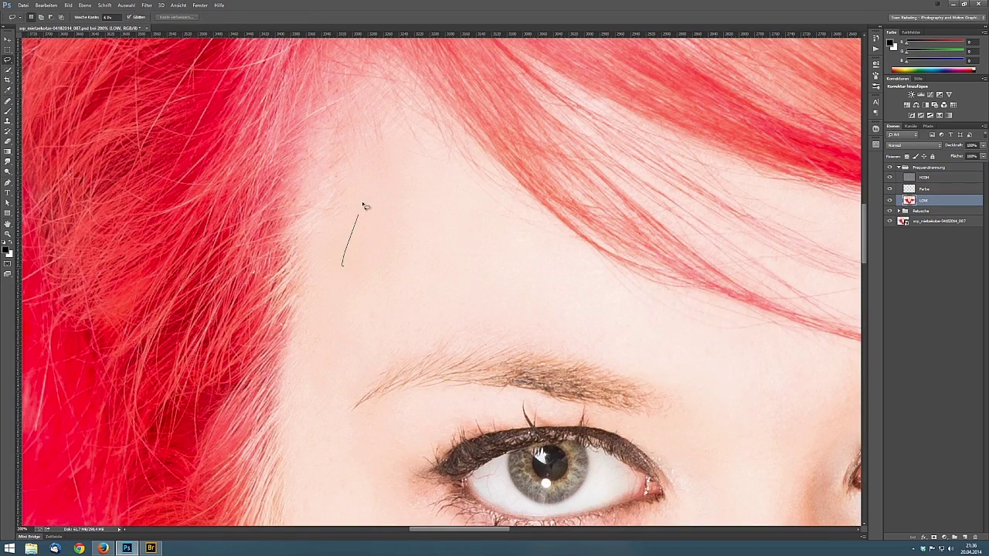
Step: Blur the lassoed skin between the eyes and along the nose
scroll(304, 225, "down", 3)
left_click_drag(572, 116, 588, 113)
scroll(588, 113, "down", 2)
left_click_drag(547, 76, 571, 69)
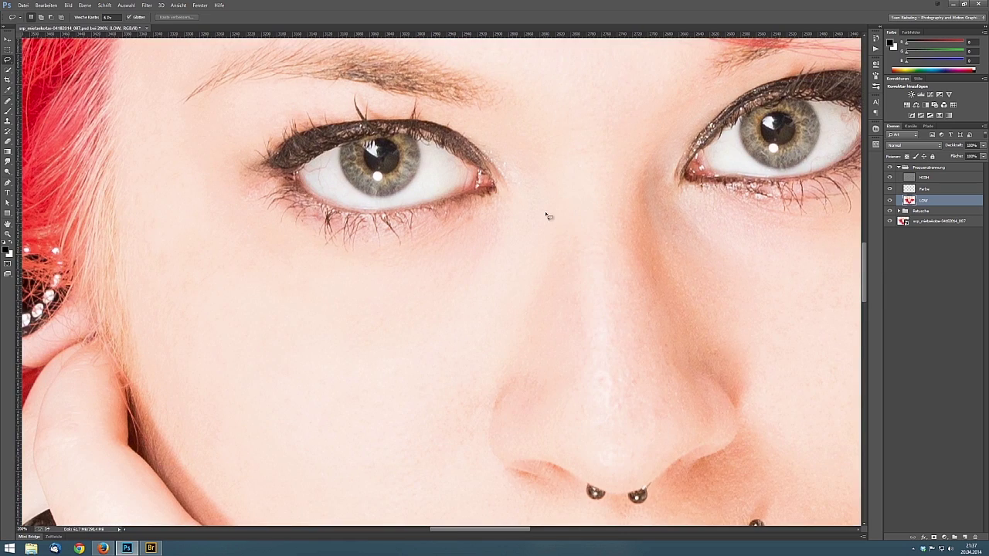
left_click_drag(722, 281, 724, 299)
key("ctrl+alt+f")
key("ctrl+d")
key("ctrl+minus")
Step: Smooth the uneven skin along the chin, discarding an unfinished outline by the nose
left_click_drag(539, 211, 516, 330)
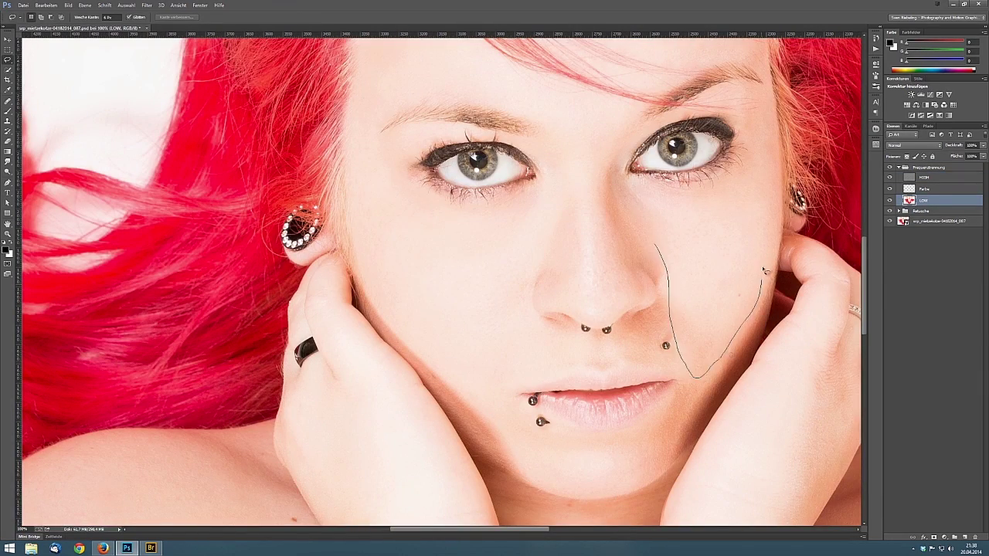
key("ctrl+plus")
left_click_drag(364, 194, 370, 201)
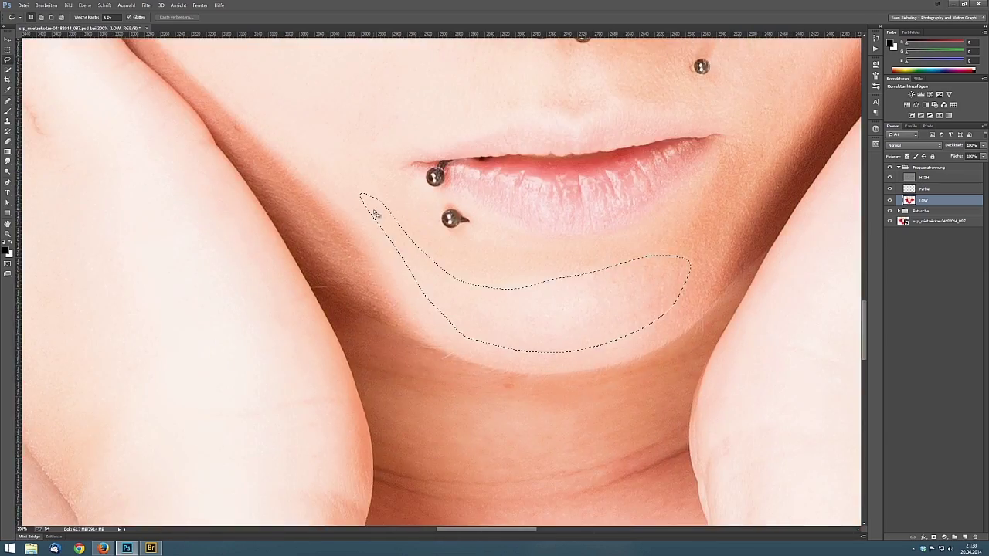
key("ctrl+d")
scroll(533, 278, "up", 3)
left_click_drag(475, 377, 538, 295)
key("ctrl+minus")
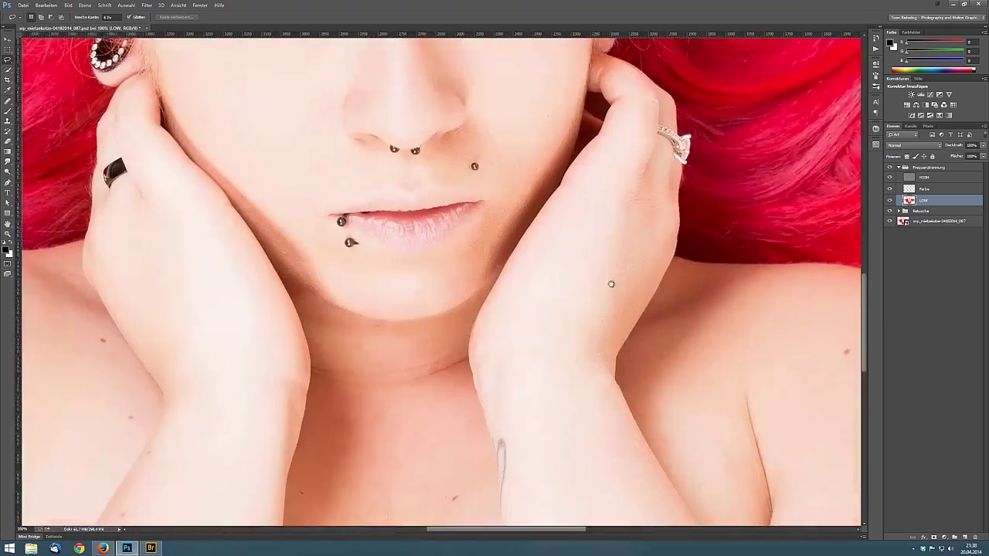
key("ctrl+plus")
Step: Blur the top of the upper arm, then select the inner arm and five shoulder moles
left_click_drag(539, 143, 633, 160)
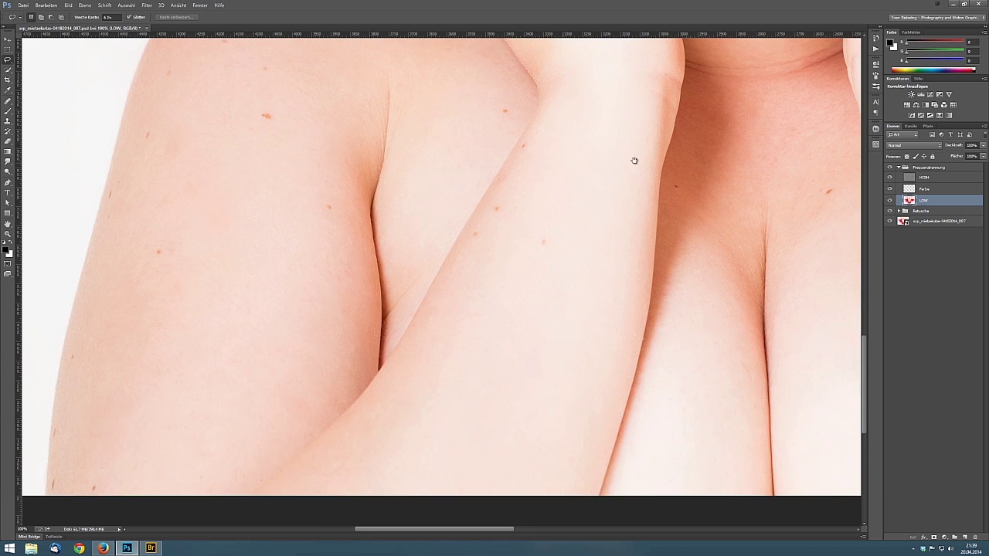
left_click_drag(475, 267, 646, 143)
key("ctrl+d")
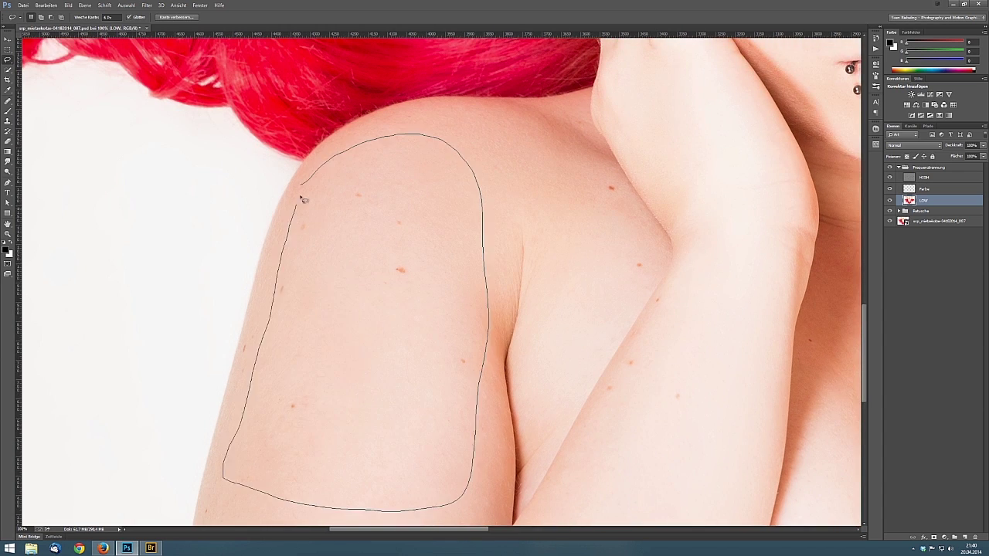
left_click_drag(302, 194, 292, 306)
left_click_drag(354, 191, 354, 193)
left_click_drag(300, 224, 301, 225)
left_click_drag(395, 221, 396, 223)
left_click_drag(277, 287, 278, 289)
left_click_drag(395, 267, 401, 271)
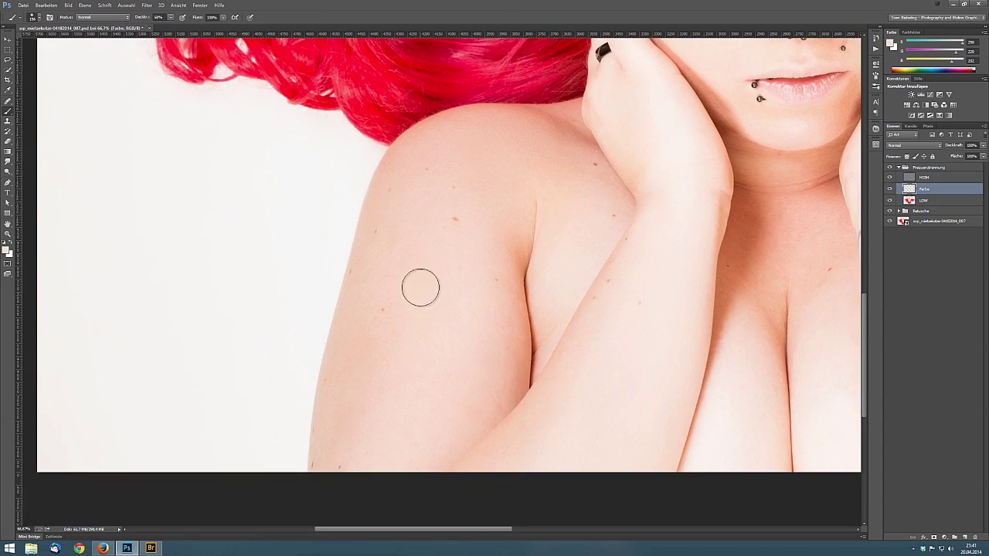
Step: Add a monochrome Channel Mixer check layer and lasso shoulder and arm skin patches
left_click(923, 176)
left_click(946, 104)
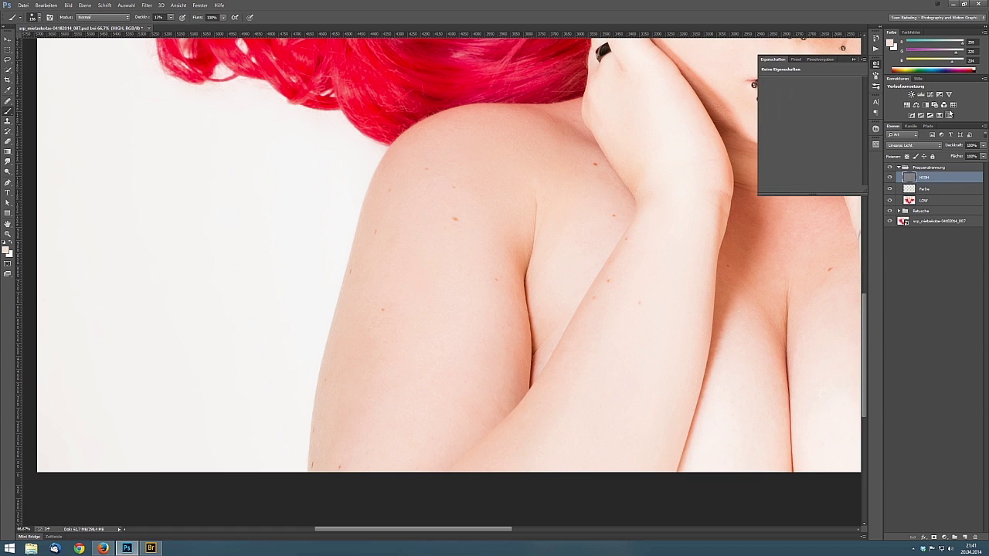
left_click(764, 104)
left_click_drag(819, 125, 799, 126)
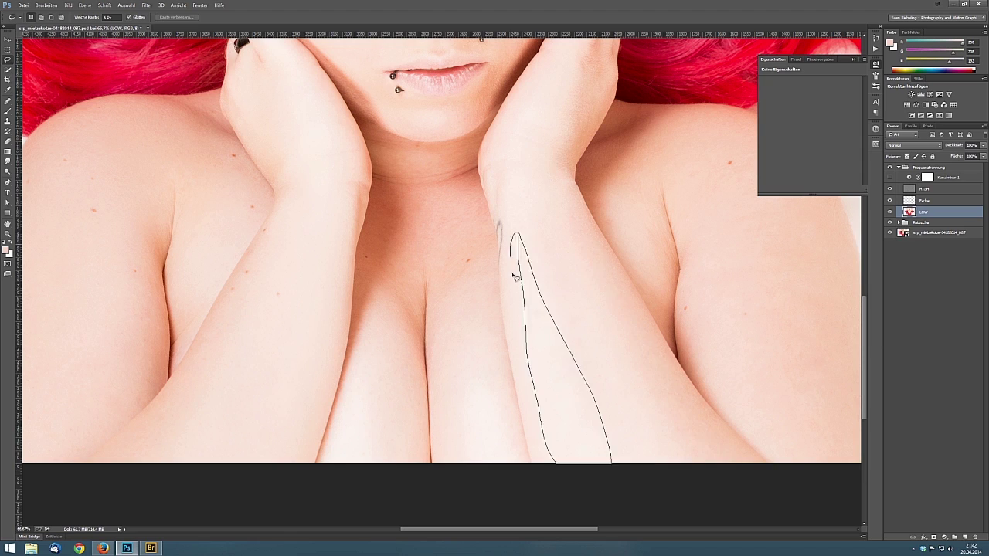
left_click_drag(580, 414, 488, 172)
left_click_drag(600, 144, 664, 220)
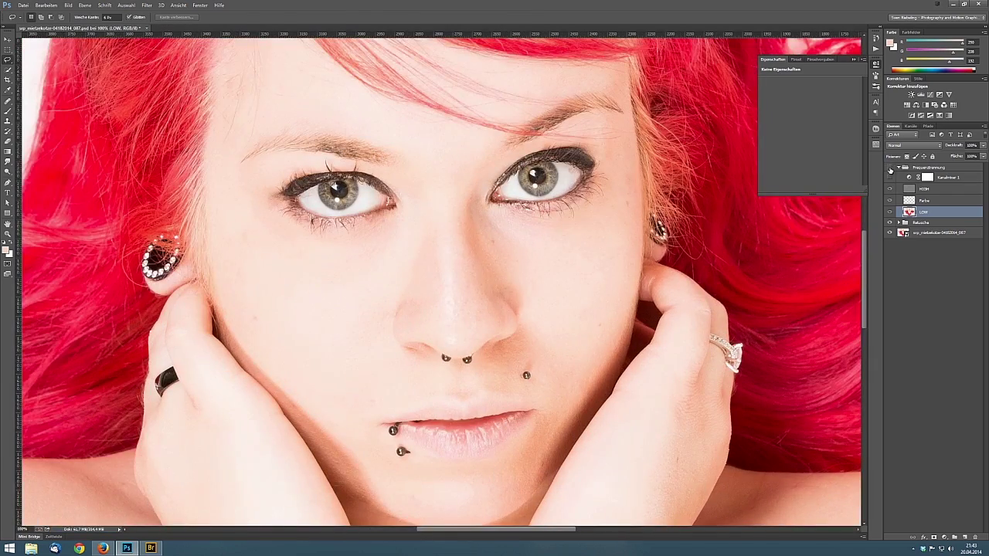
left_click(889, 166)
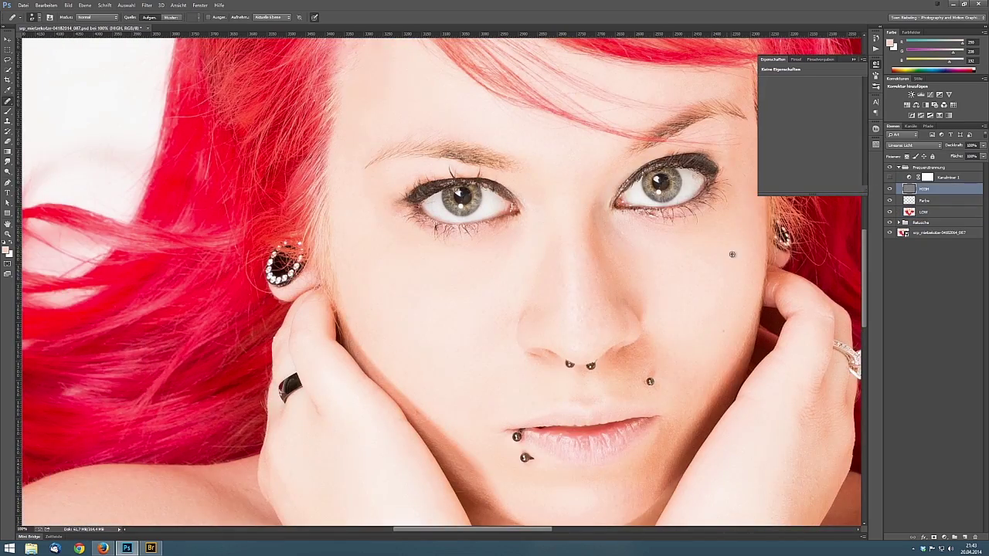
Step: Touch up on Farbe, then lasso and smooth the chest on LOW
key("b")
key("alt+bracketleft")
scroll(529, 378, "down", 5)
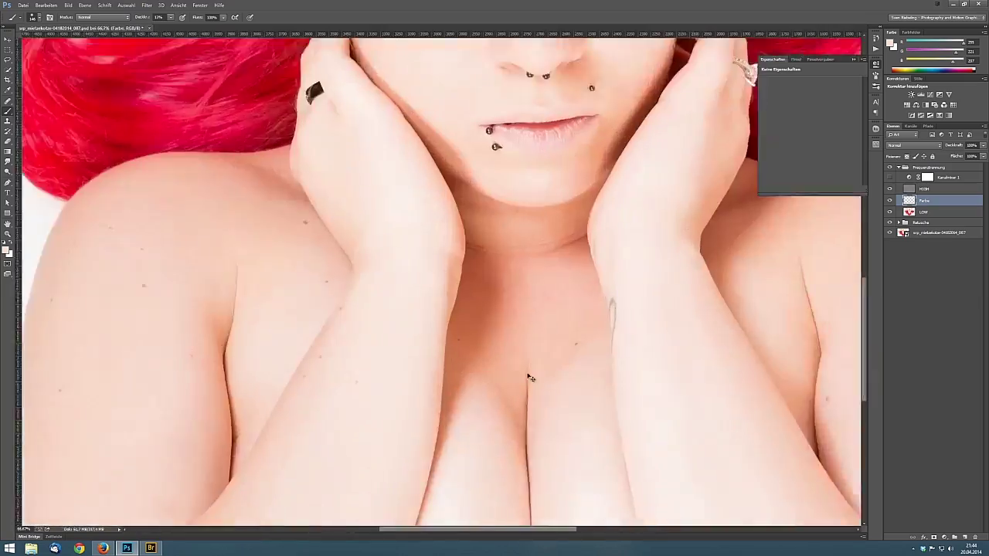
scroll(529, 377, "up", 1)
key("alt+bracketleft")
key("l")
left_click_drag(415, 211, 407, 280)
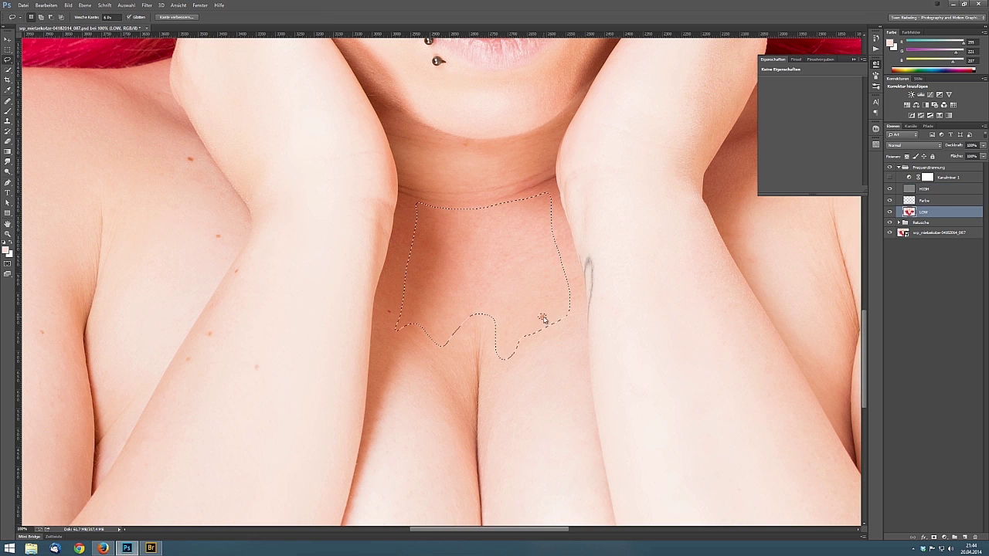
key("alt+bracketright")
key("j")
scroll(453, 324, "down", 5)
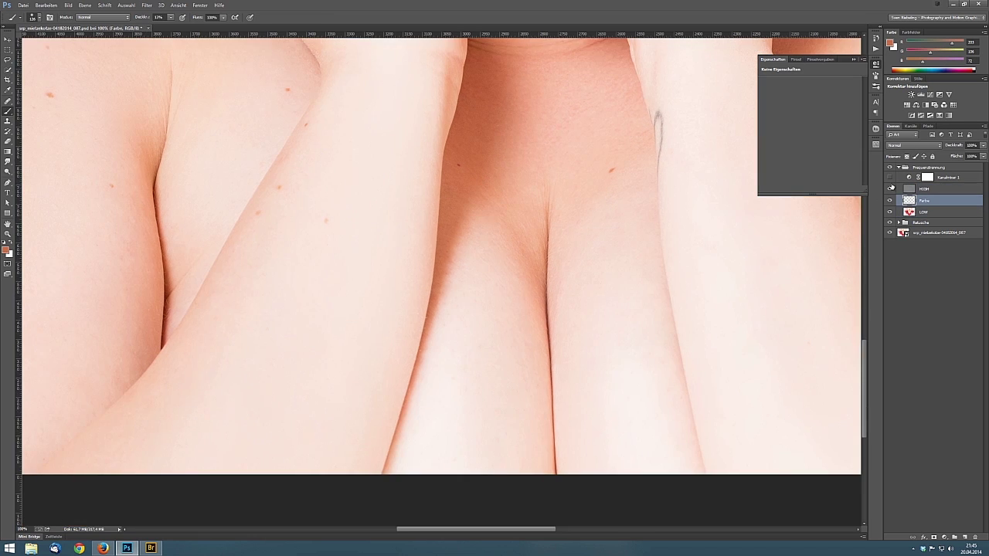
key("alt+bracketright")
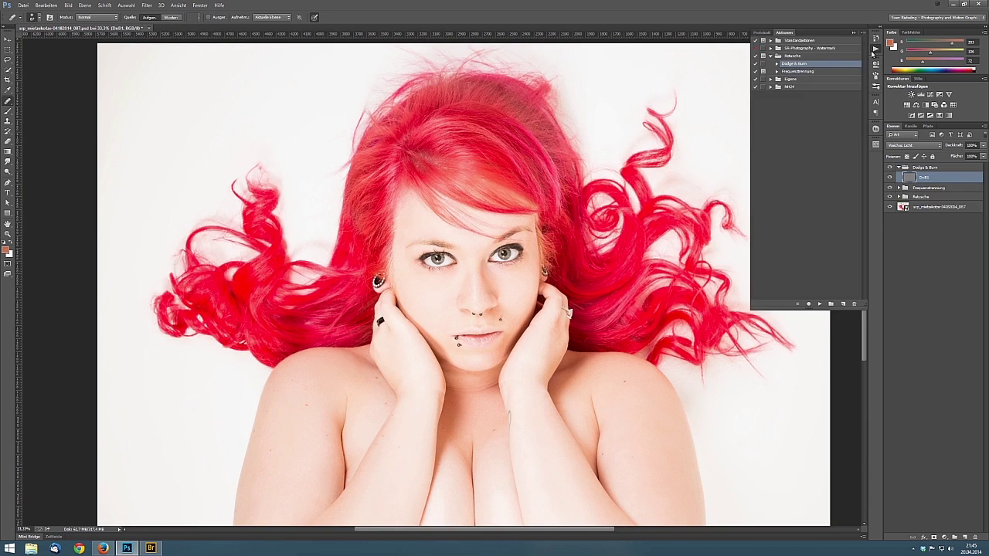
Step: Paint dodge-and-burn light and shadow onto the face on DnB1
scroll(440, 259, "up", 4)
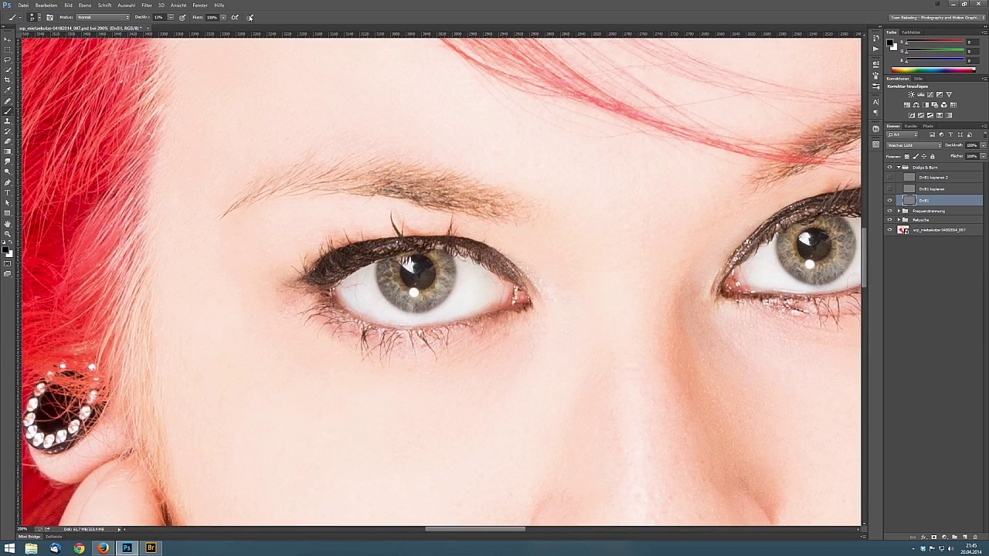
scroll(500, 315, "right", 5)
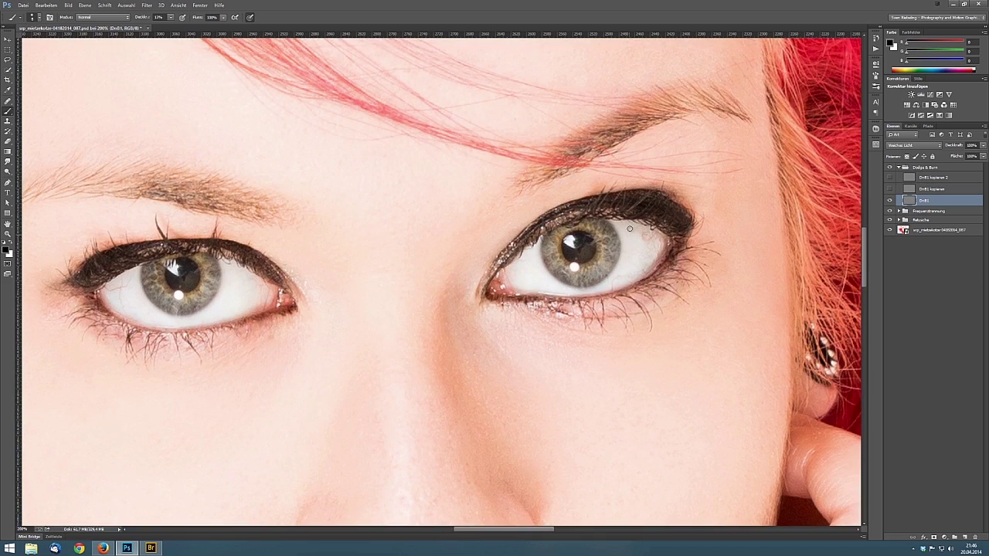
scroll(630, 229, "left", 2)
scroll(248, 209, "down", 1)
scroll(478, 258, "down", 2)
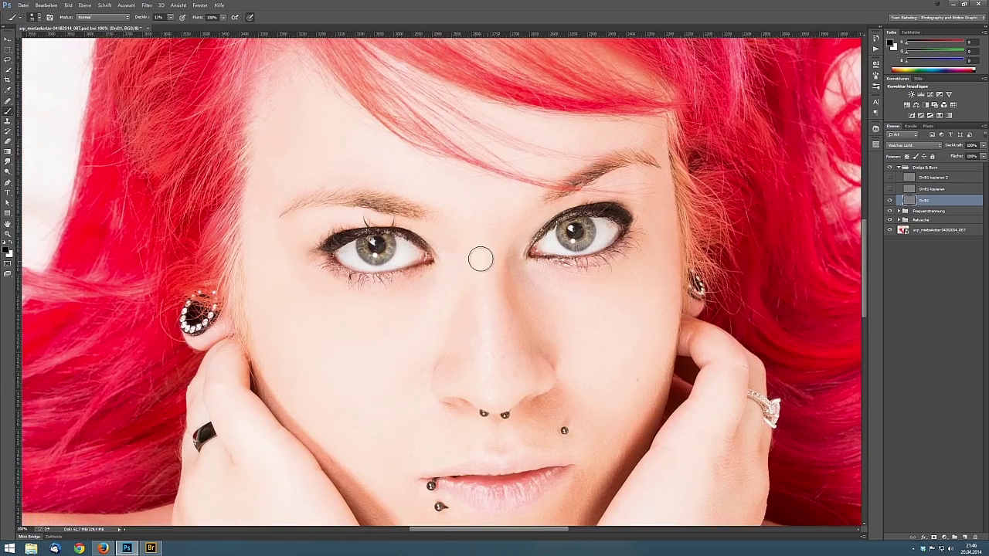
key("l")
left_click_drag(420, 363, 447, 308)
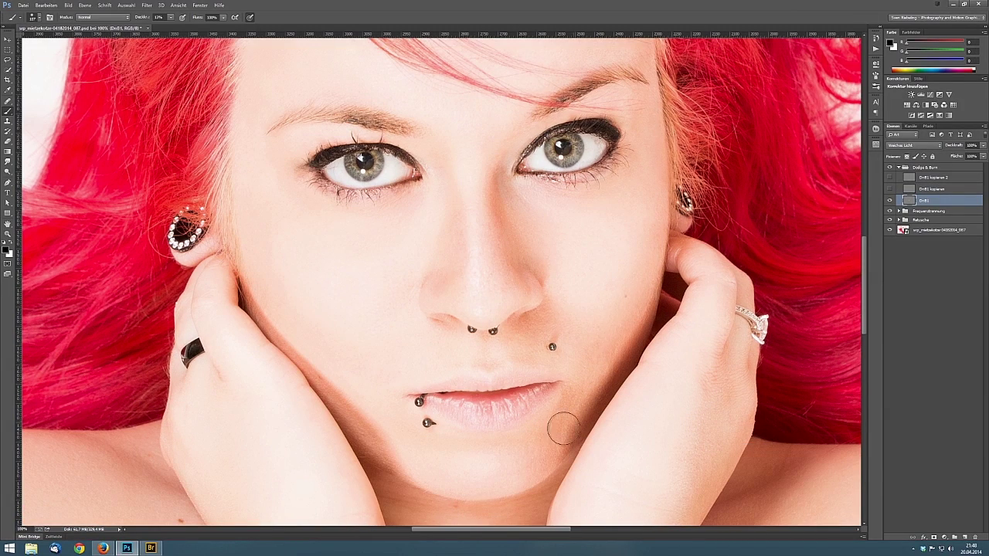
Step: Enlarge the brush and broadly shade the chest and arms
scroll(413, 378, "down", 3)
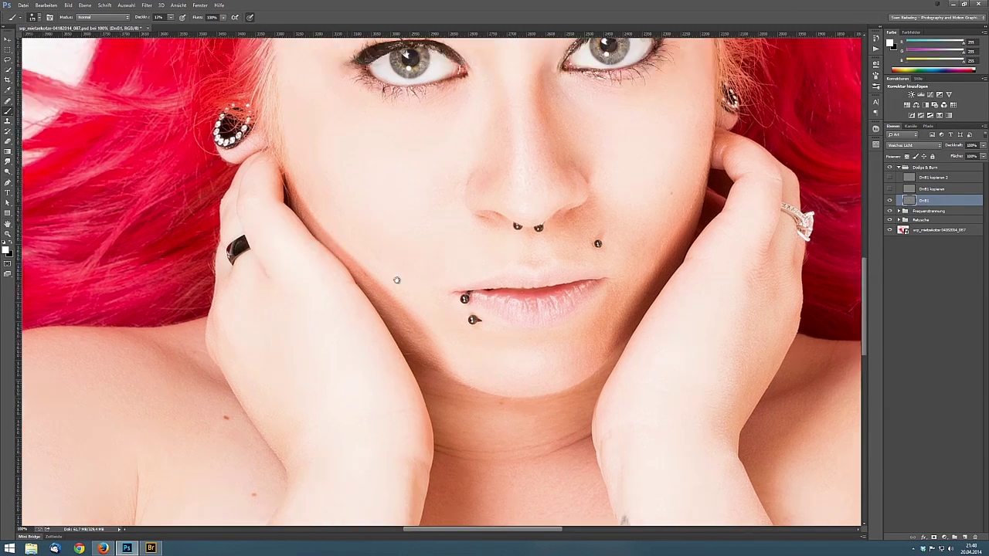
scroll(702, 256, "right", 2)
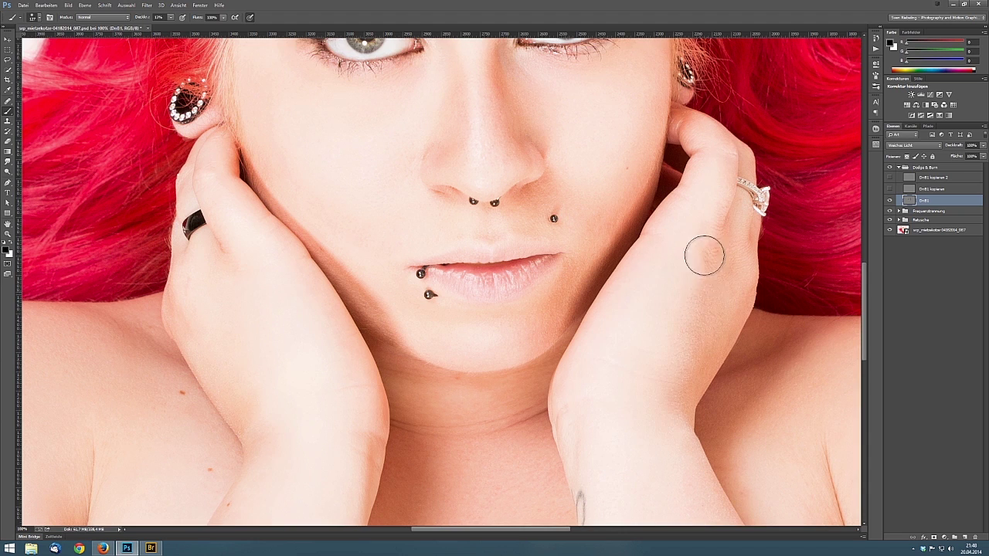
scroll(580, 353, "down", 3)
scroll(580, 297, "down", 3)
key("bracketright")
key("bracketright")
key("bracketright")
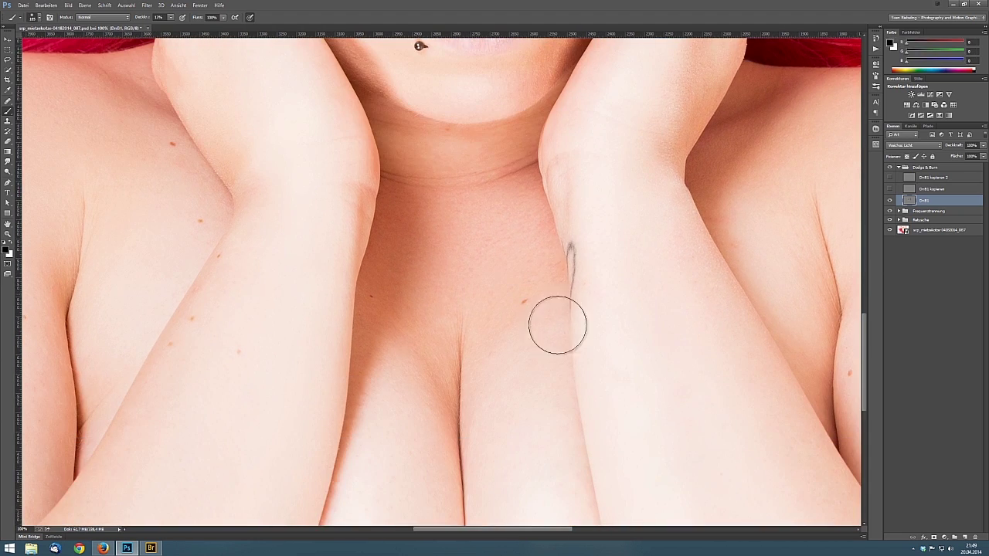
key("ctrl+minus")
scroll(539, 256, "up", 2)
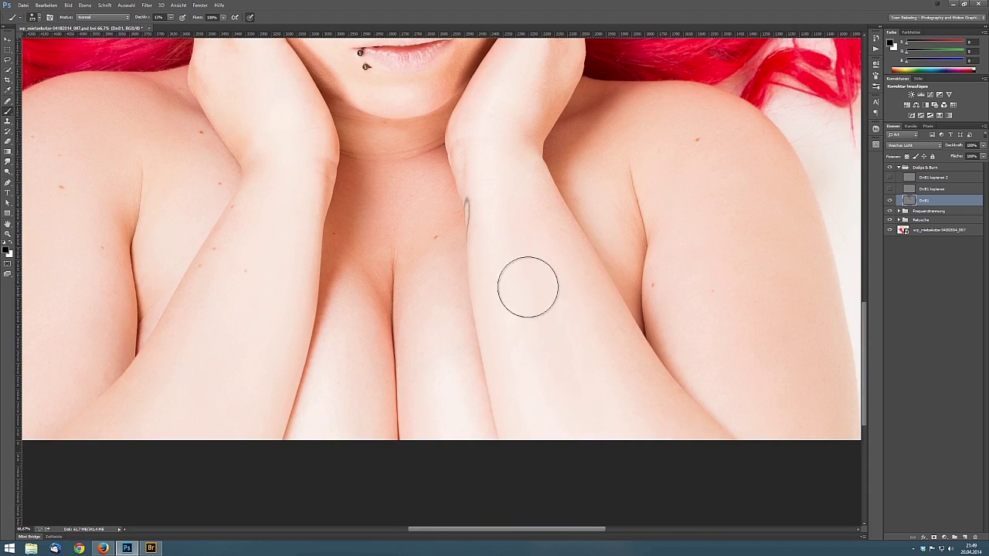
scroll(501, 281, "left", 3)
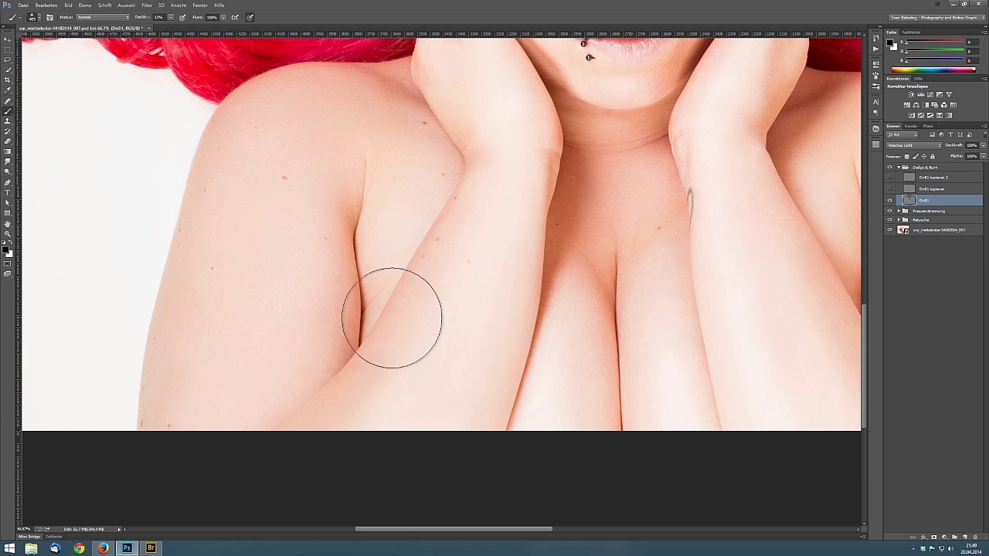
scroll(386, 205, "left", 1)
scroll(386, 205, "up", 1)
Step: Shade the shoulder with a smaller brush, then view the whole image
key("bracketleft")
key("bracketleft")
key("bracketleft")
scroll(525, 247, "right", 6)
scroll(525, 247, "down", 1)
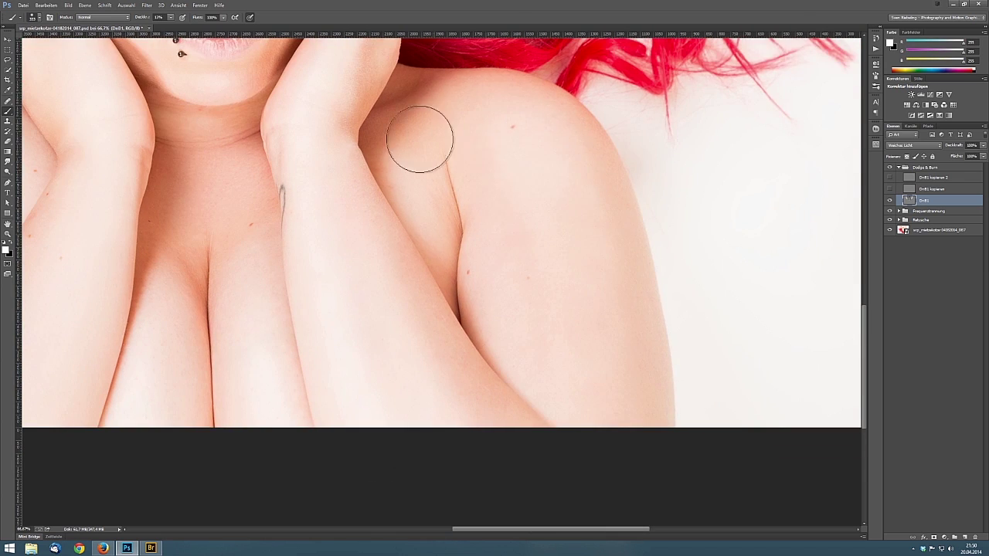
scroll(494, 358, "left", 1)
scroll(494, 358, "up", 1)
key("ctrl+minus")
key("ctrl+minus")
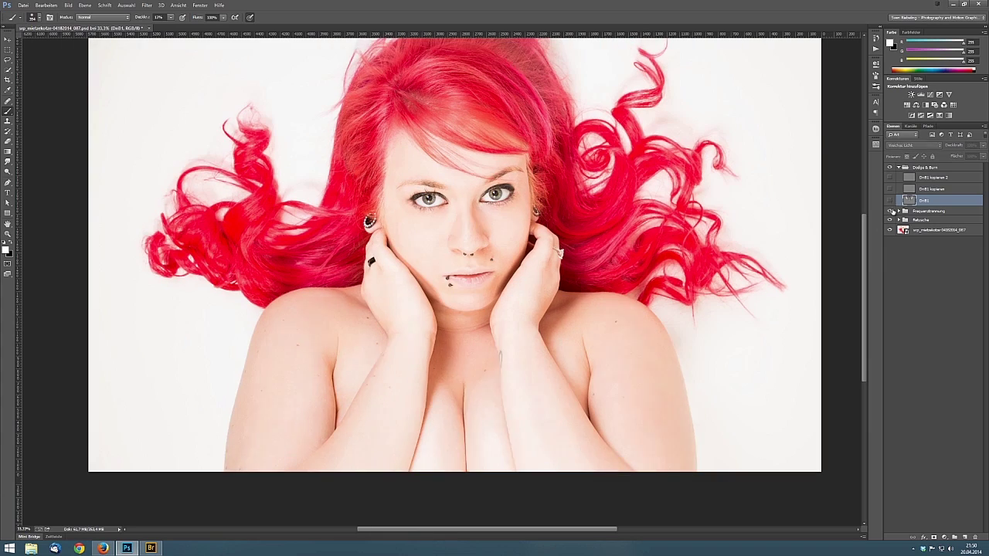
Step: Paint white strokes along the red hair strands on the DnB1 kopieren layer
key("alt+bracketright")
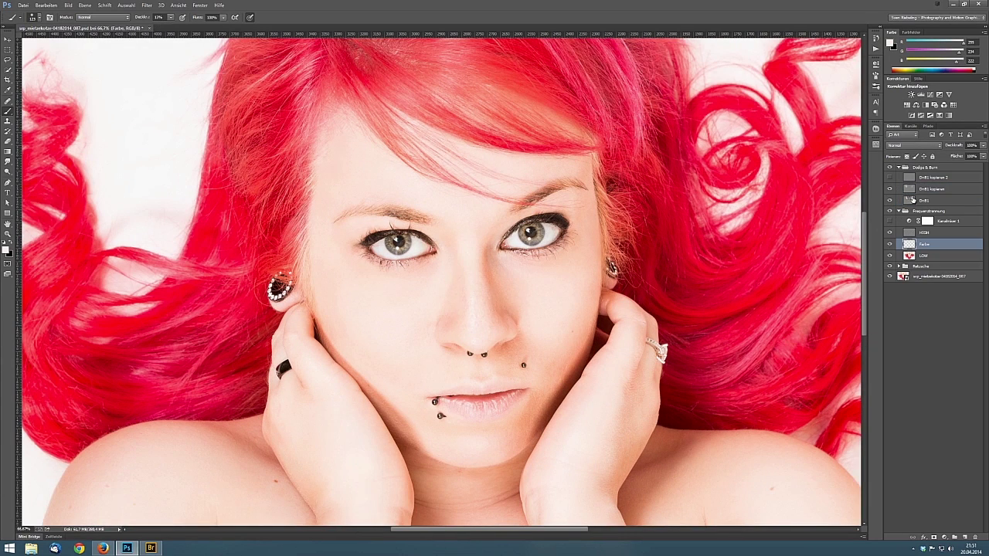
left_click(927, 188)
key("x")
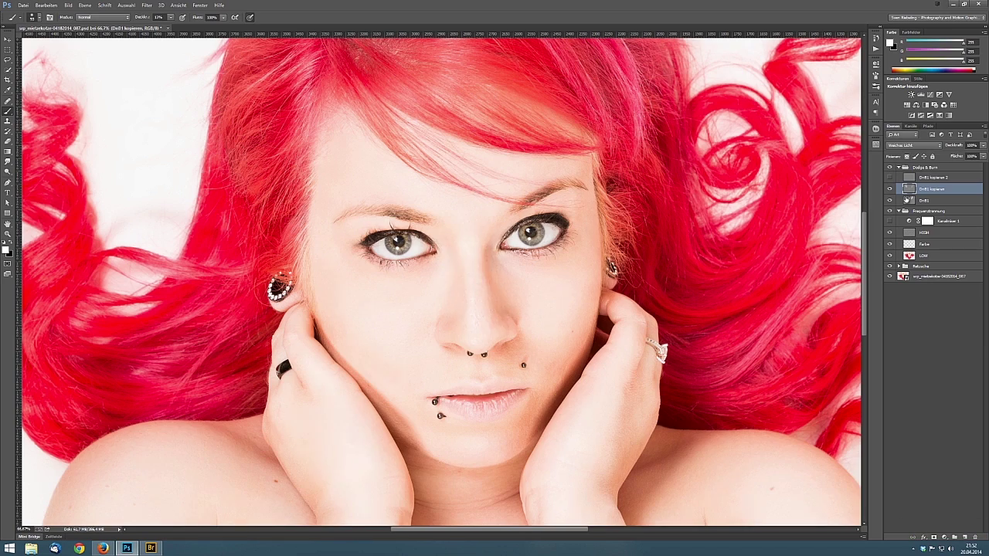
scroll(488, 463, "up", 3)
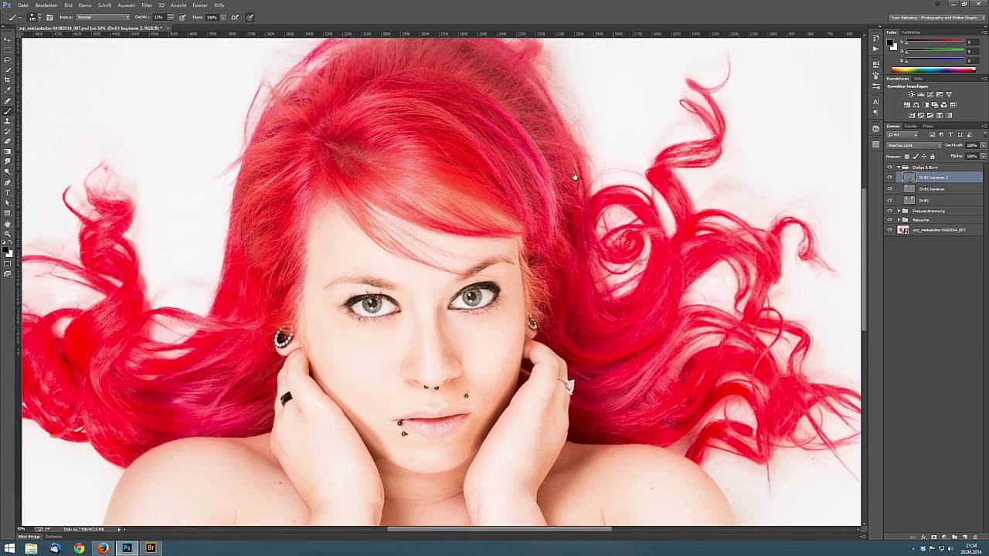
left_click_drag(700, 266, 610, 182)
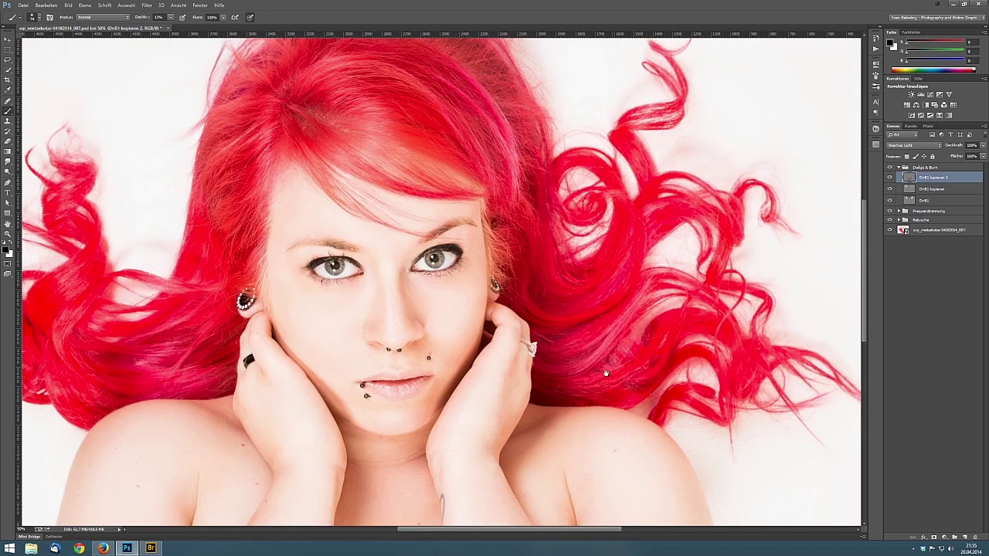
left_click_drag(605, 374, 842, 331)
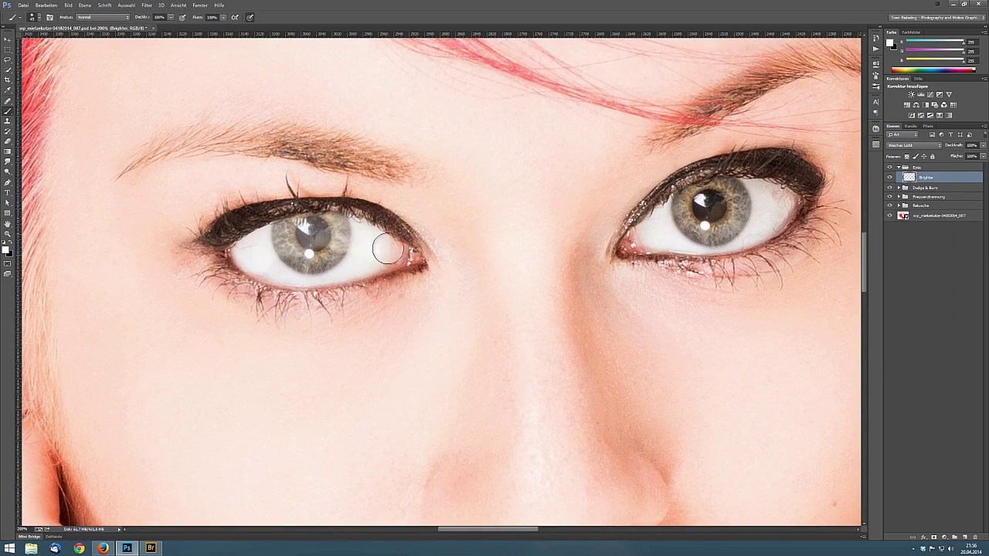
Step: Brighten the whites of the left and right eyes
left_click_drag(387, 249, 263, 255)
mouse_move(649, 232)
left_mouse_down()
mouse_move(705, 209)
mouse_move(778, 207)
left_mouse_up()
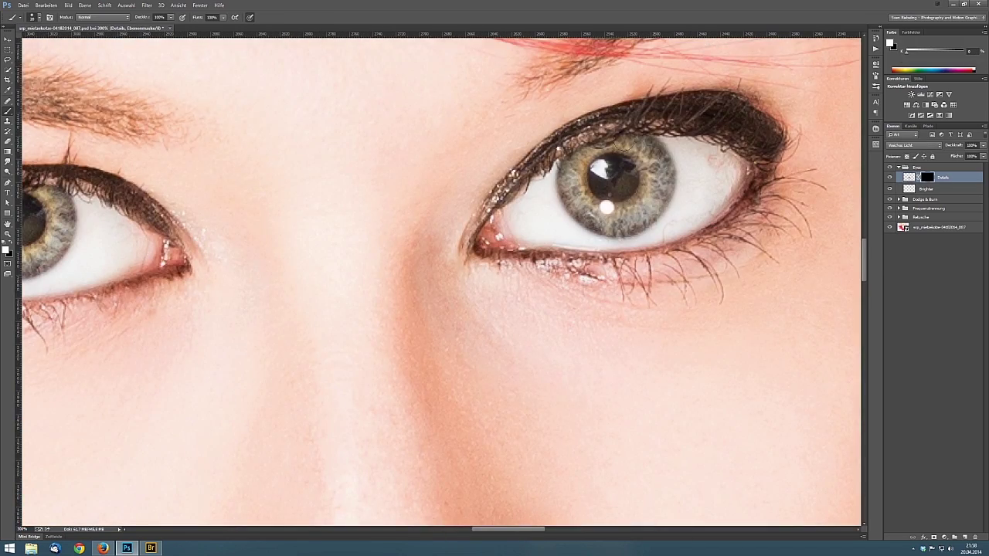
key("ctrl+0")
Step: Create a group named 'CC' above Eyes holding a Black & White adjustment
left_click(925, 164)
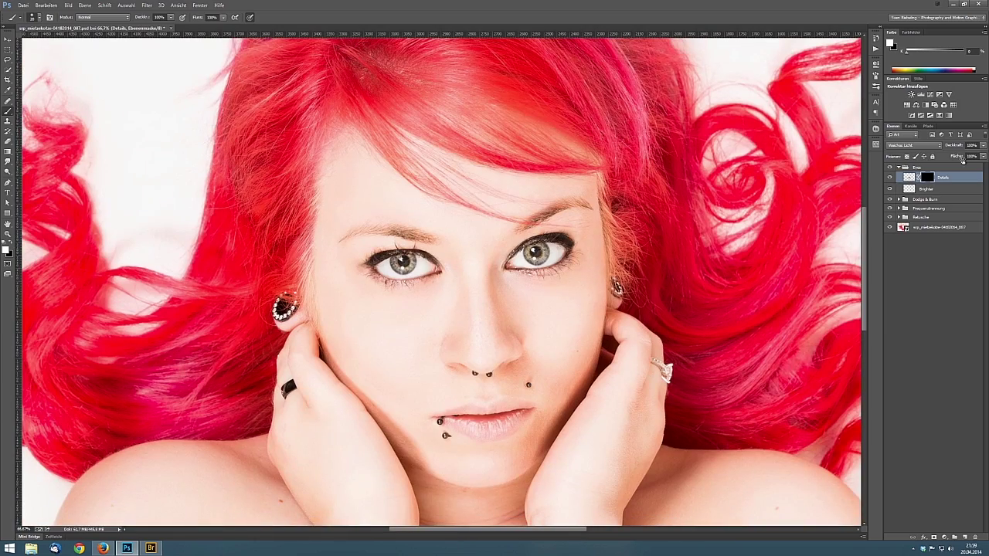
left_click(896, 167)
key("ctrl+g")
double_click(919, 167)
type("CC")
key("Return")
key("ctrl+minus")
left_click(934, 105)
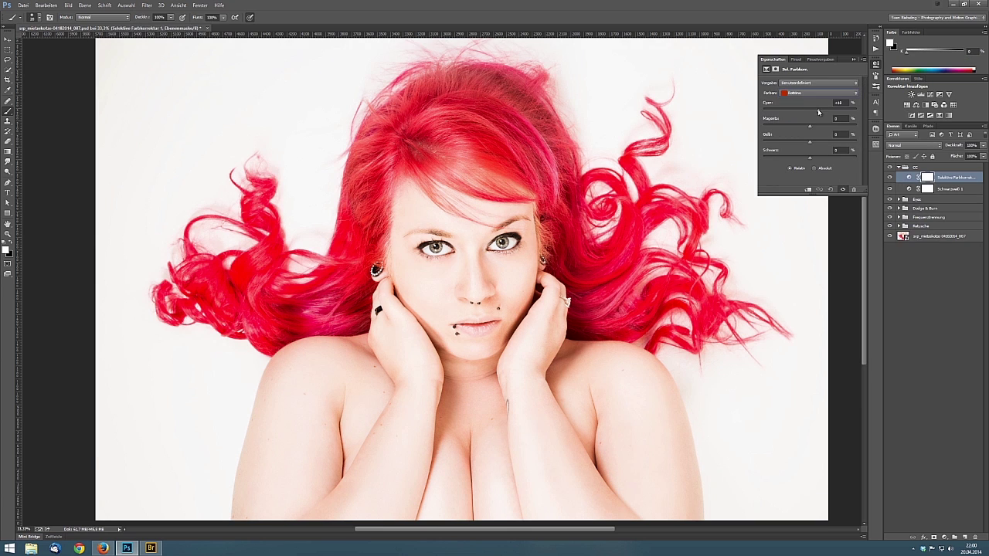
Step: Raise Magenta in the Reds selective colour to shift the hair toward magenta
left_click_drag(810, 126, 821, 128)
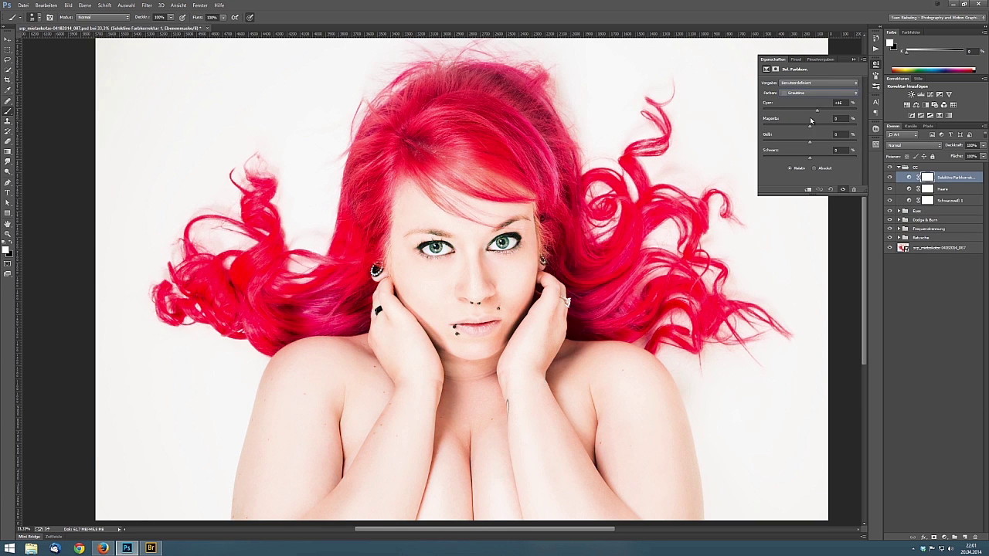
left_click_drag(810, 120, 816, 114)
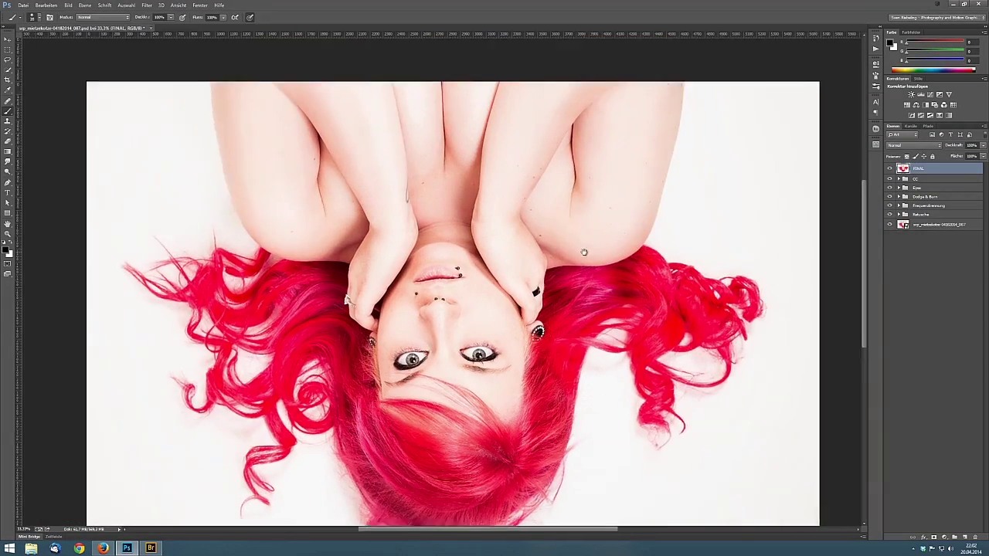
Step: Crop the portrait with a slight rotation to straighten it
key("c")
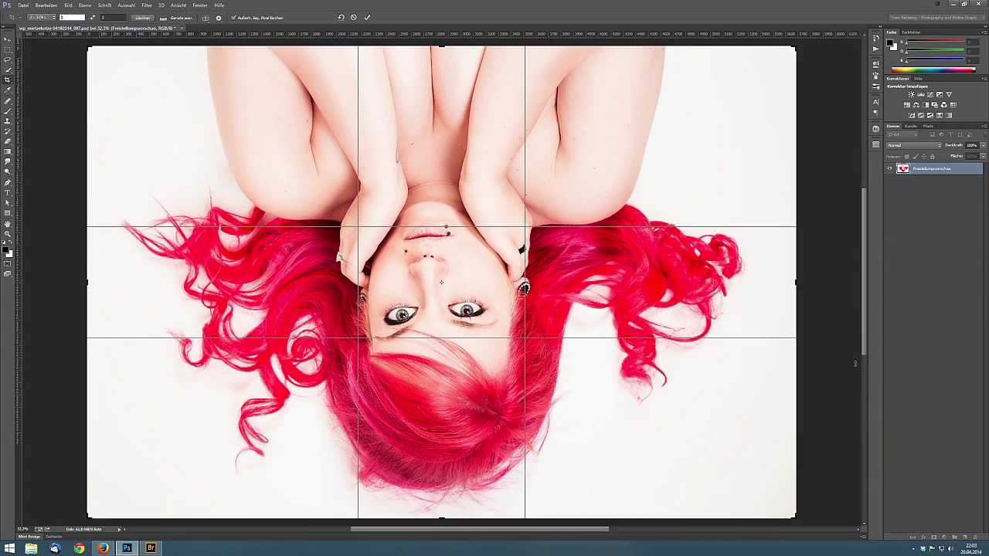
left_click_drag(854, 363, 852, 344)
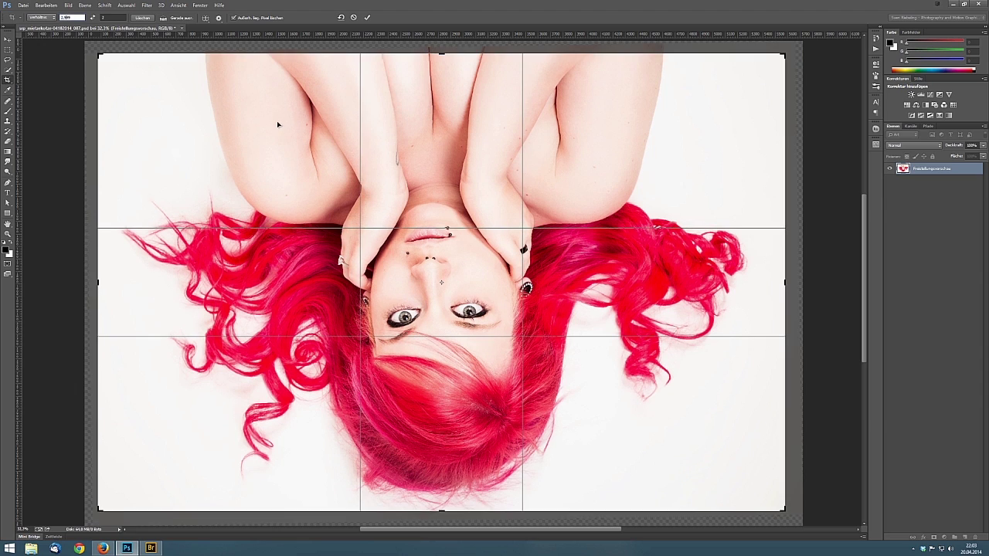
left_click_drag(276, 122, 296, 158)
key("Return")
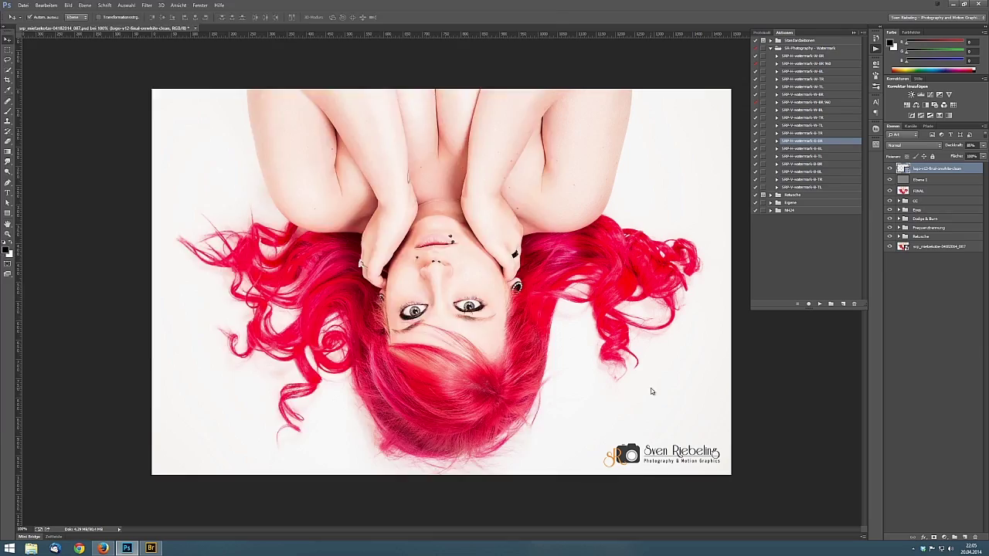
Step: Confirm the save of the finished, watermarked retouched portrait
key("Return")
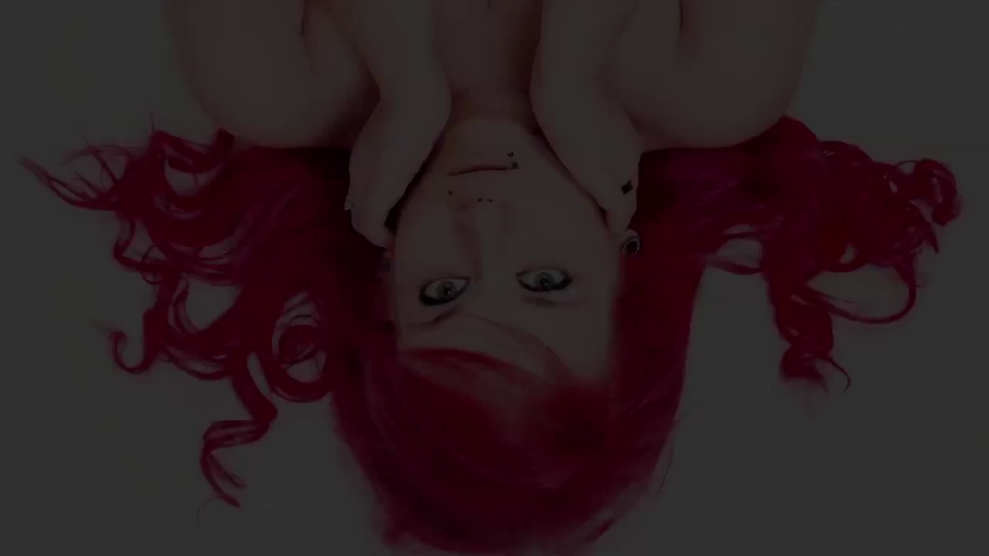